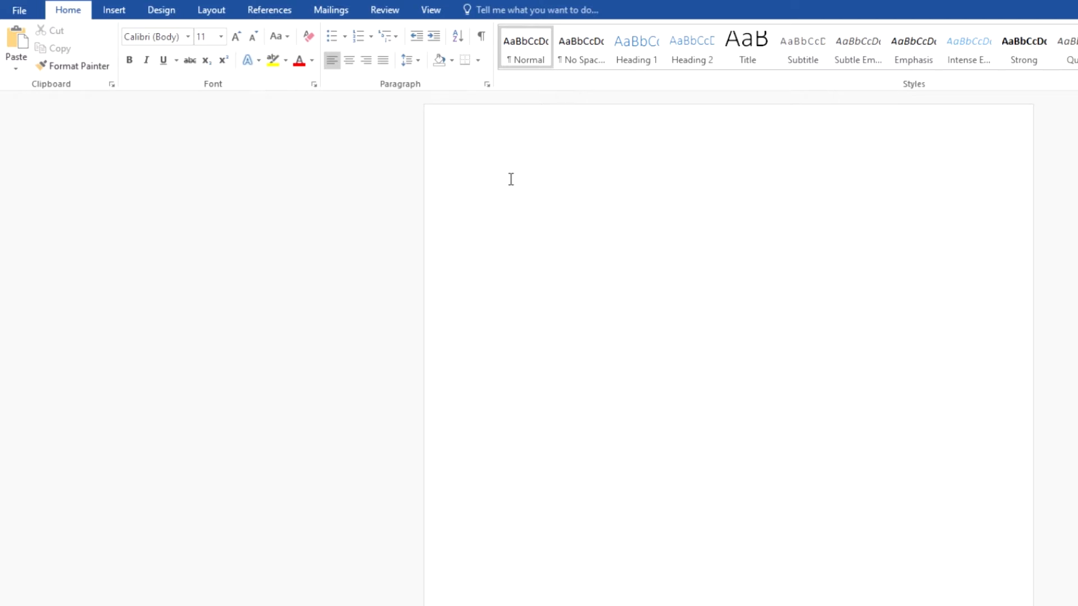
Type the numbered question "How do you like this tutorial?" as the first list item.
type("1. How do you like this ")
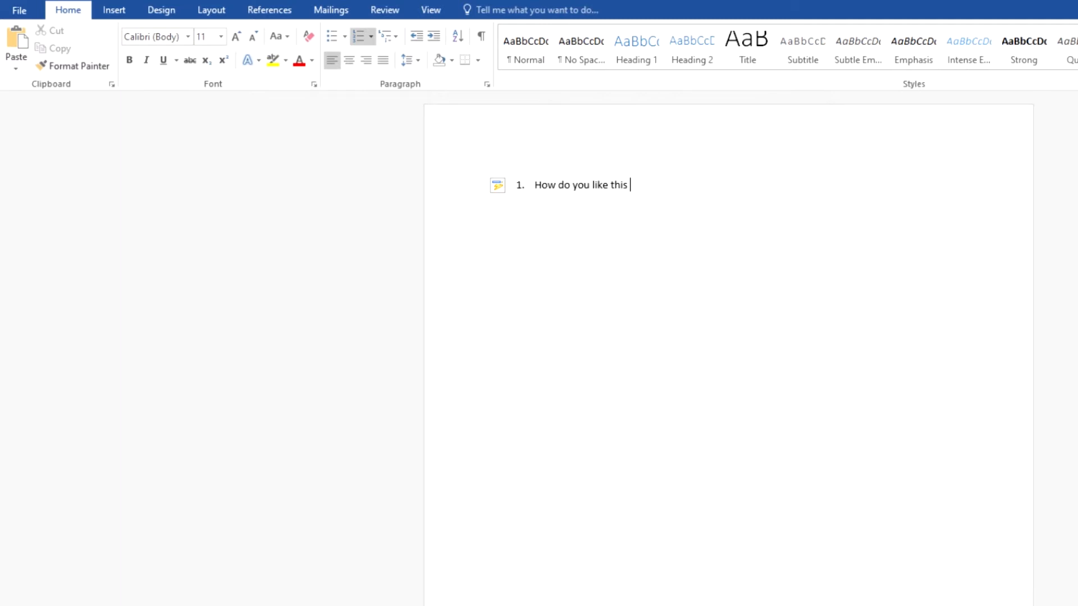
type("tutorial?")
Turn off numbering and add three answer lines: Not Helpful, Somewhat Helpful, and Very Helpful.
key("Return")
left_click(355, 37)
type("Not Hel")
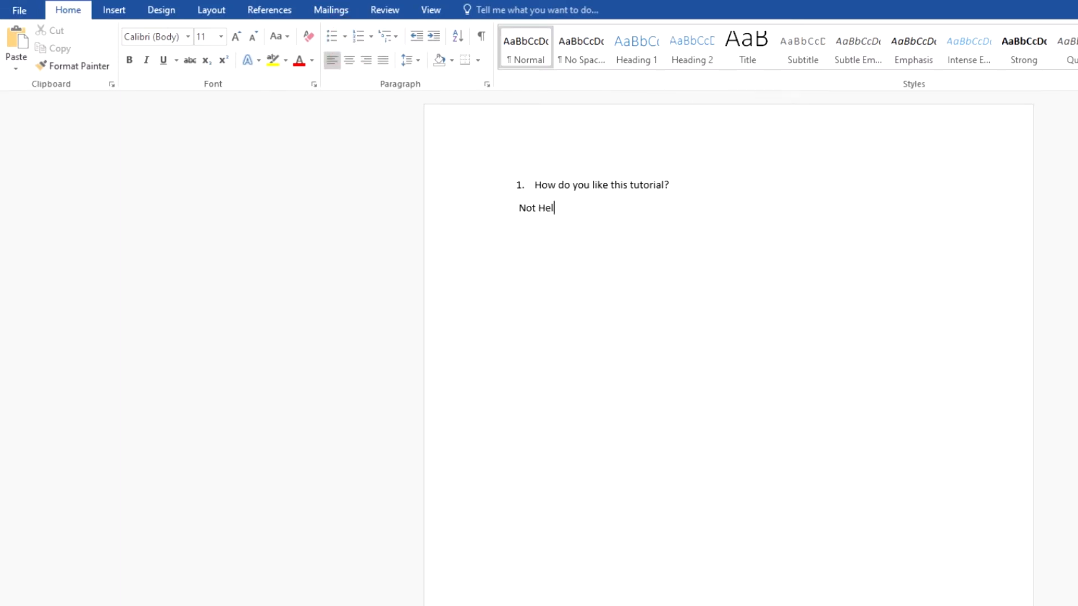
type("pful")
type(" Some")
type("what He")
type("lp")
type("ful")
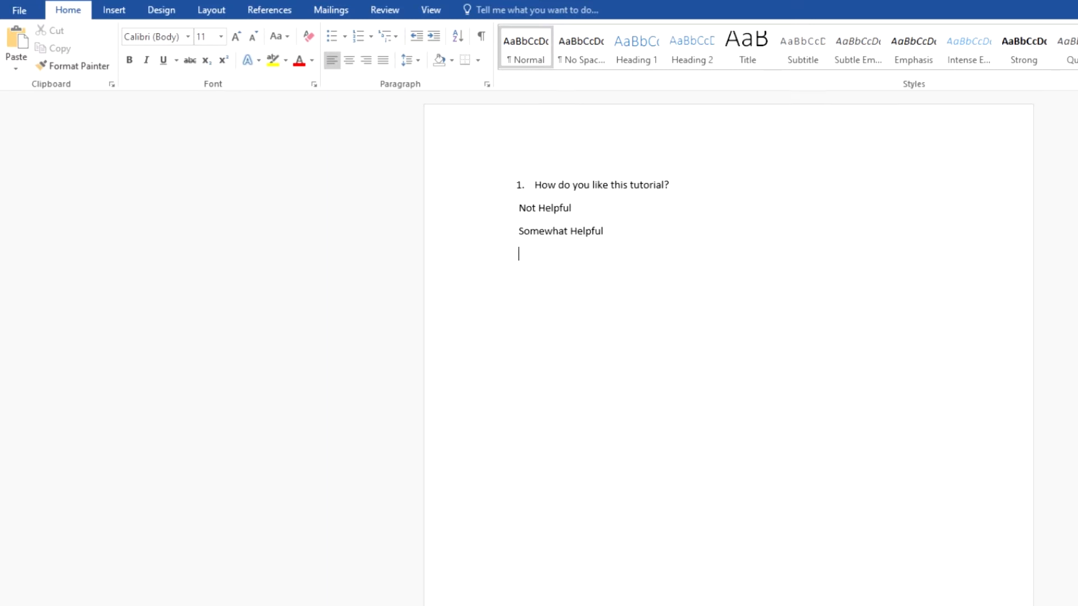
type("Very Helpful")
Place the cursor before "Not Helpful" and enable the Developer tab in the ribbon customization options.
left_click_drag(521, 206, 525, 210)
left_click(525, 210)
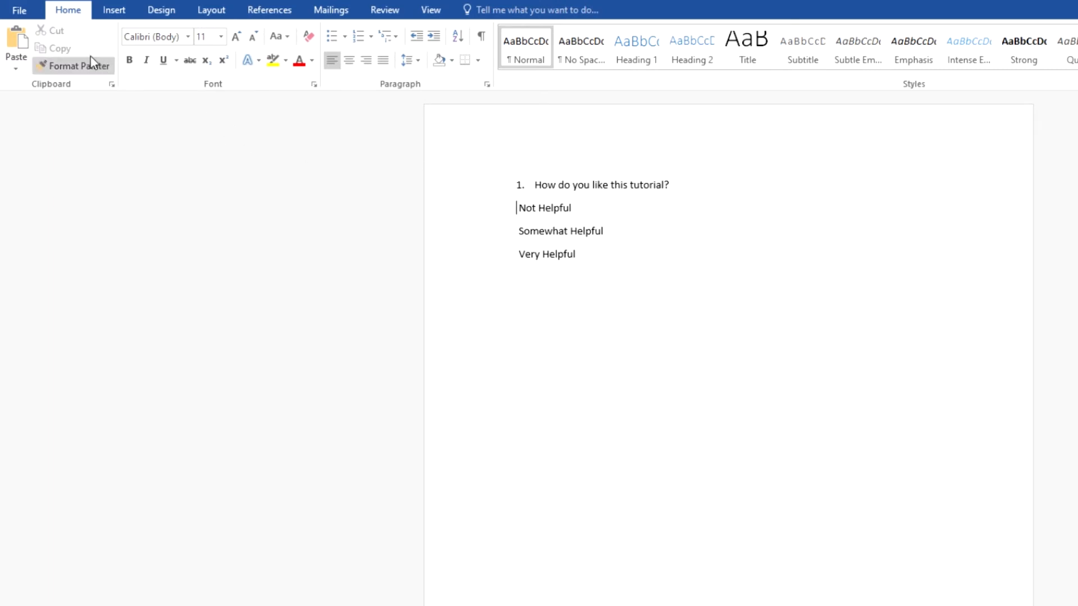
left_click(25, 15)
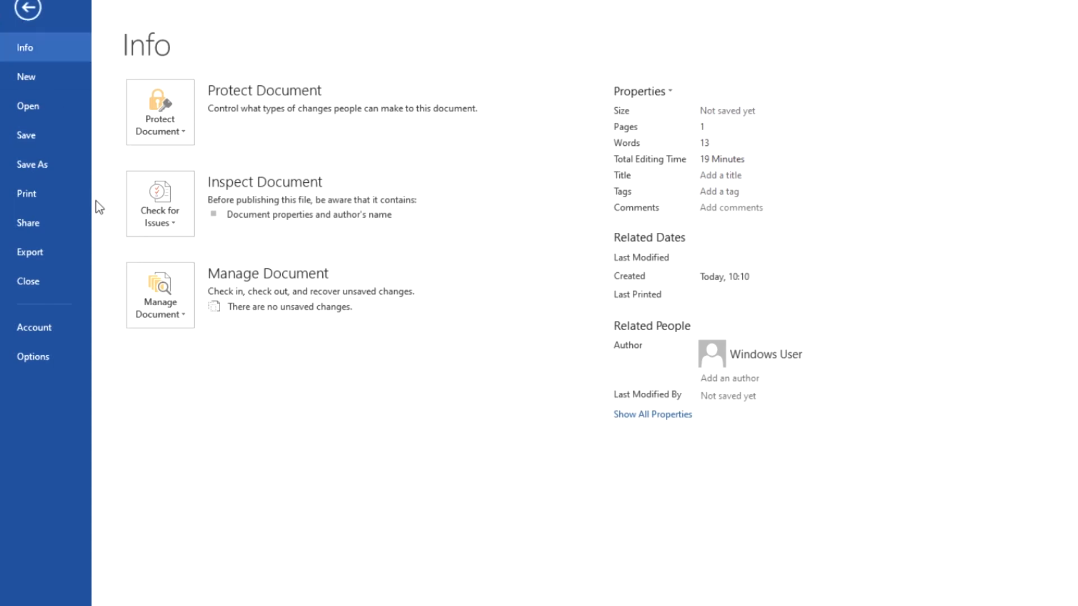
left_click(59, 351)
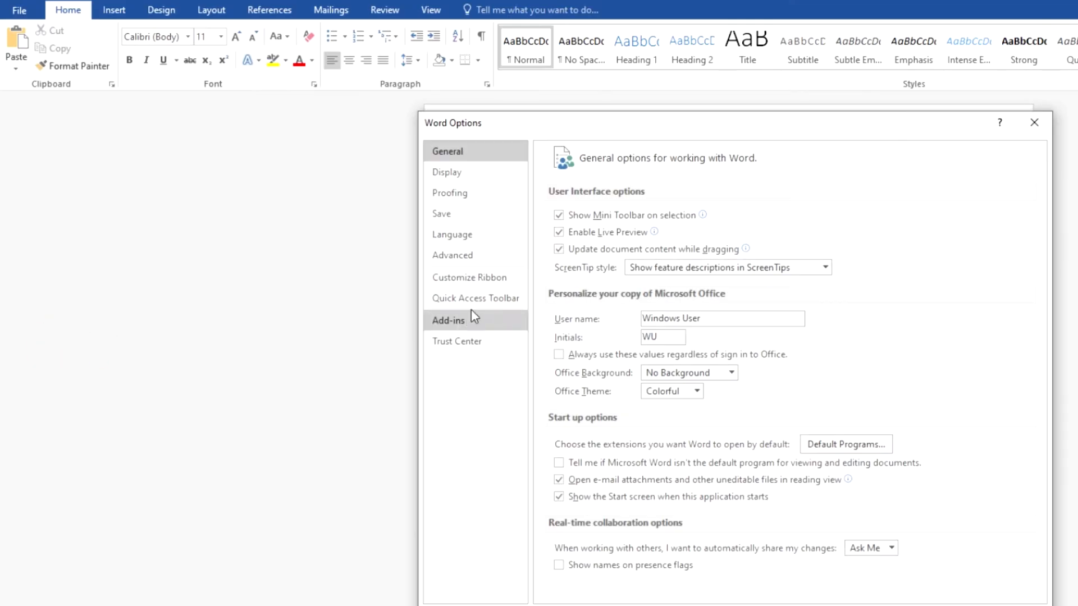
left_click(500, 281)
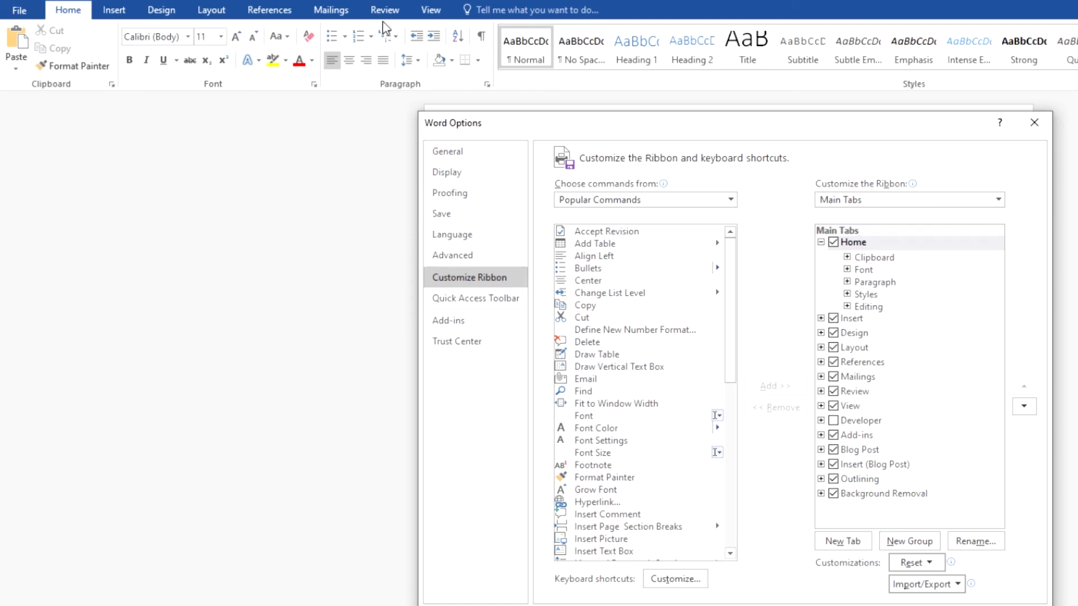
left_click(834, 422)
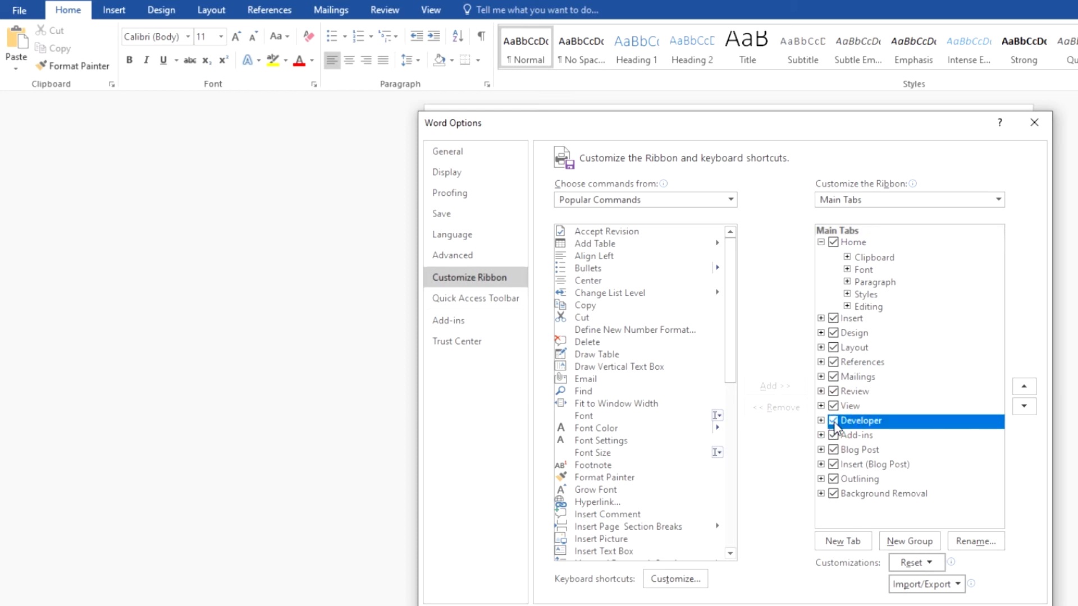
left_click(967, 605)
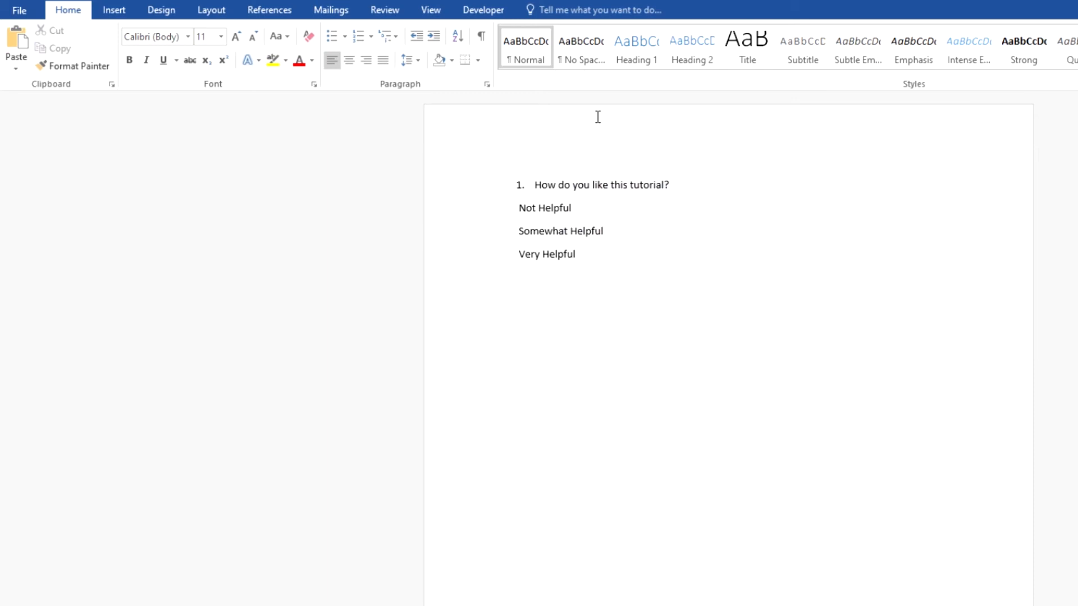
Insert a check box content control before "Not Helpful".
left_click(484, 11)
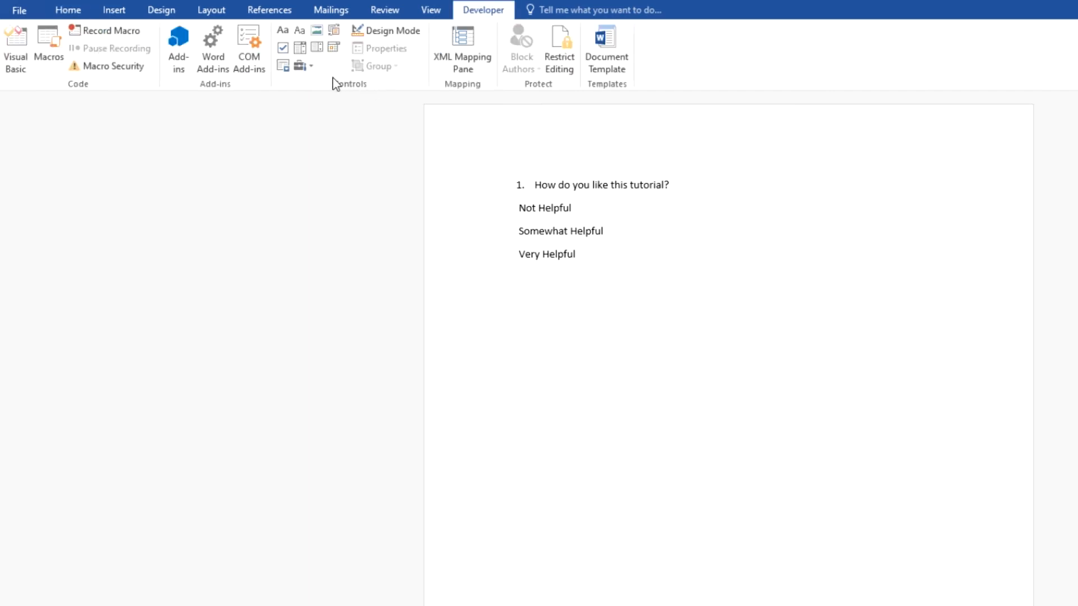
left_click(281, 47)
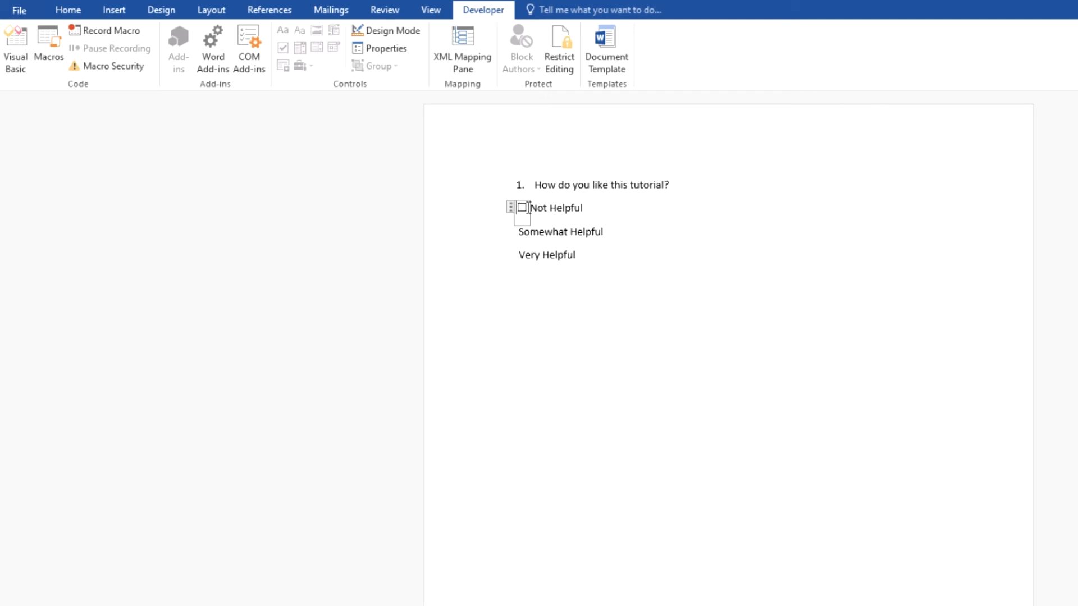
left_click(522, 208)
left_click(522, 208)
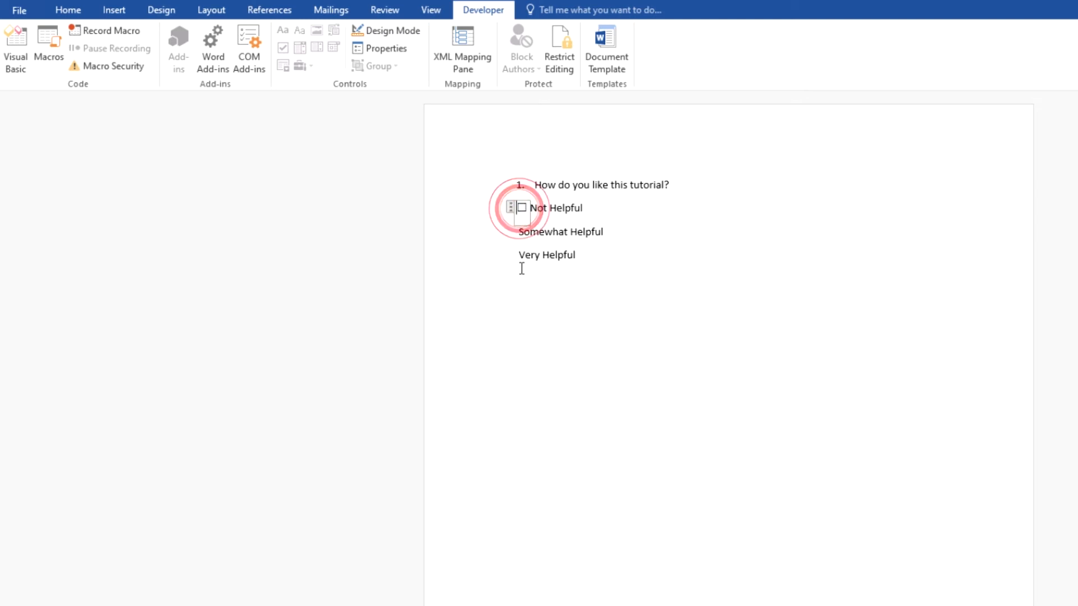
left_click(539, 218)
left_click(517, 209)
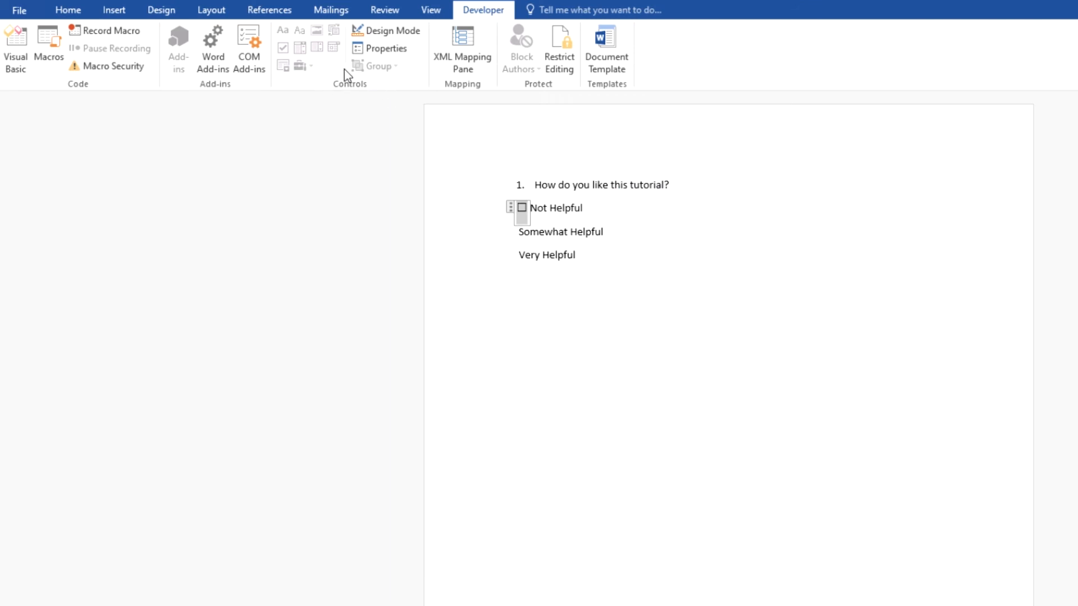
Set the check box's checked symbol to the Wingdings check mark, character code 252, in its properties.
left_click(384, 51)
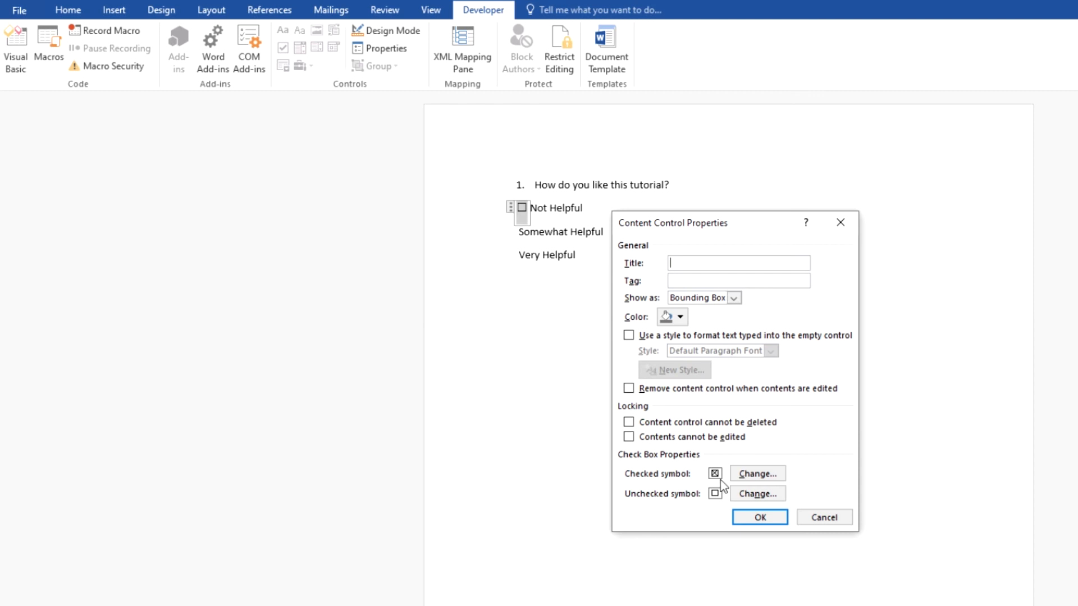
left_click(749, 476)
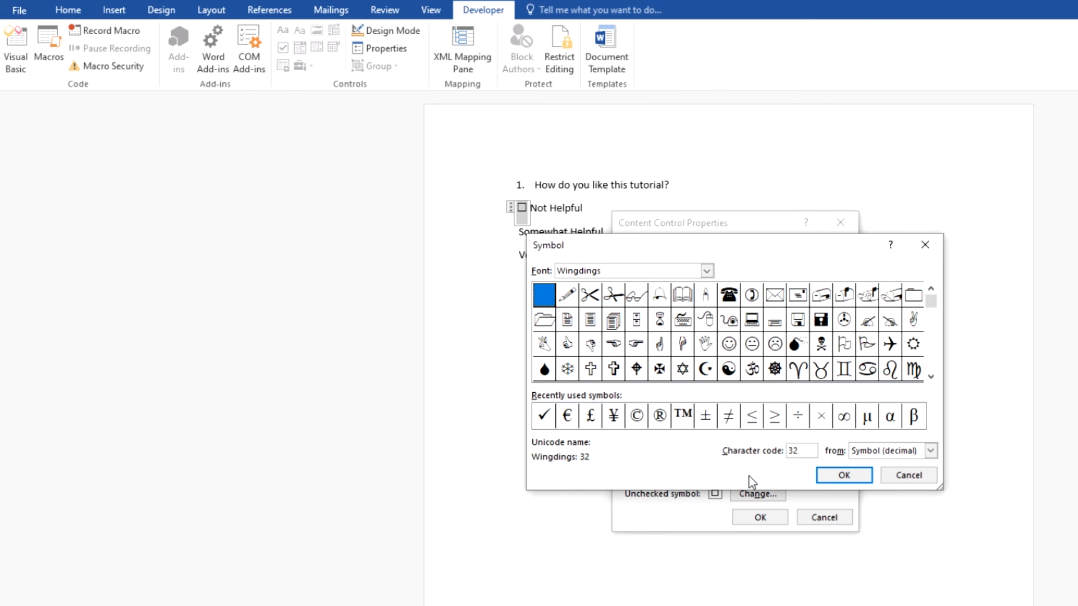
left_click(544, 416)
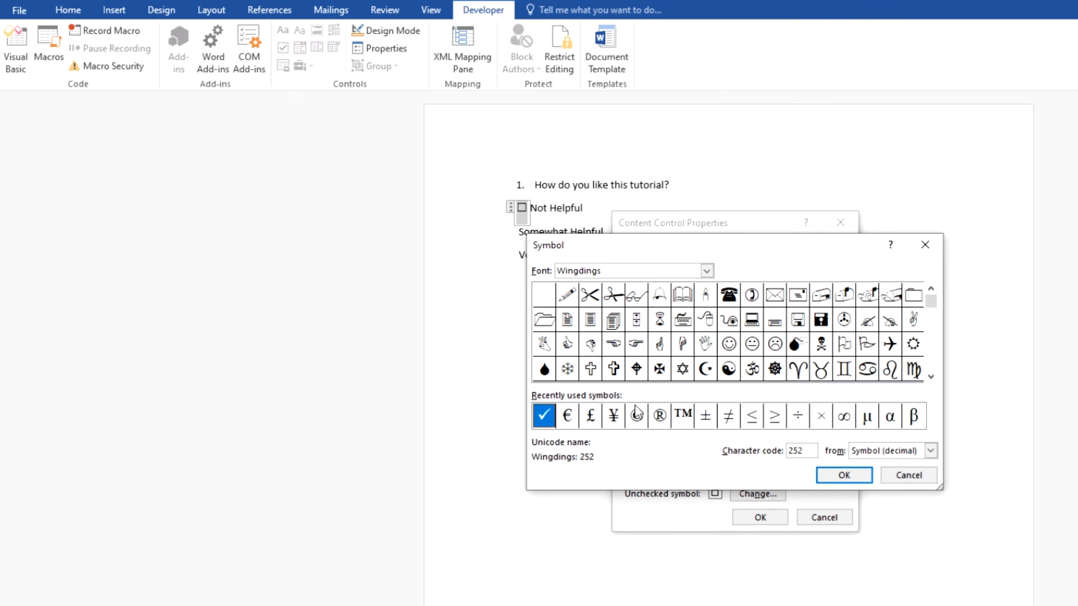
left_click(546, 416)
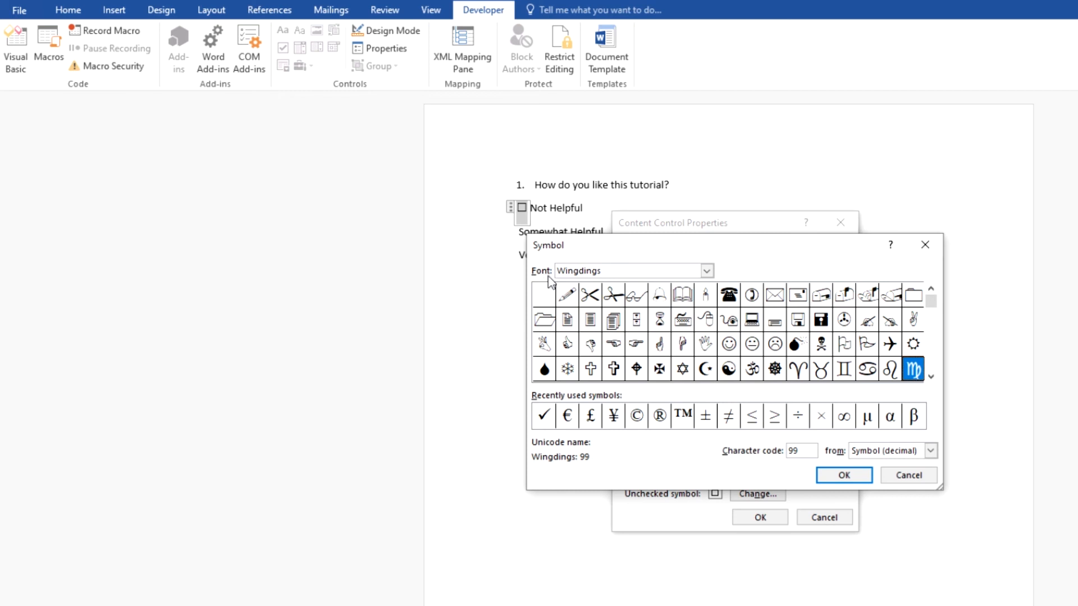
left_click(931, 377)
left_click(931, 377)
left_click(931, 377)
left_click(931, 377)
left_click(931, 377)
left_click(931, 376)
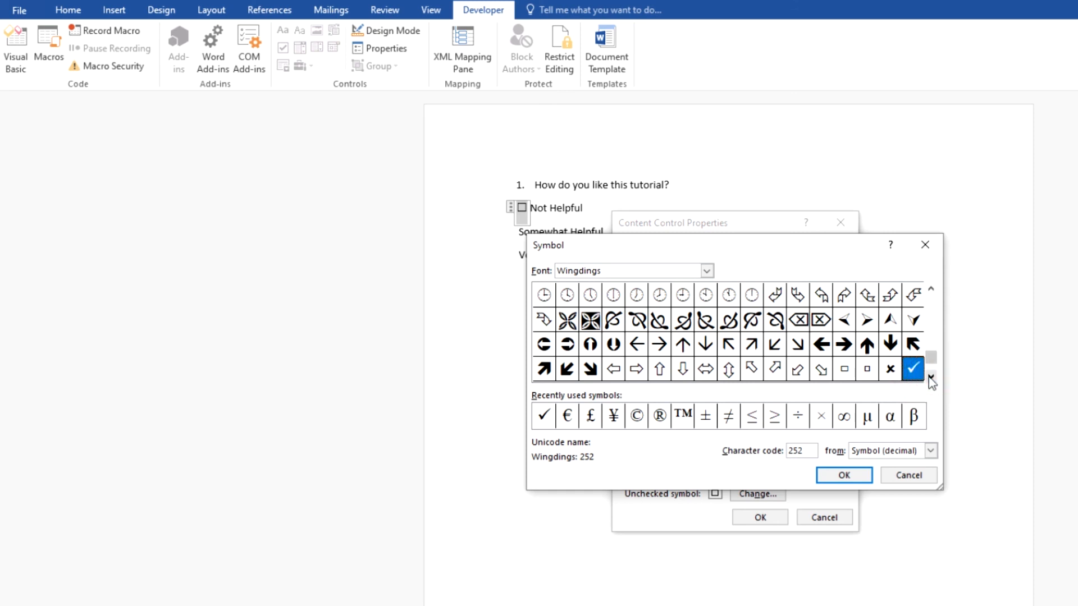
left_click(913, 370)
left_click(834, 484)
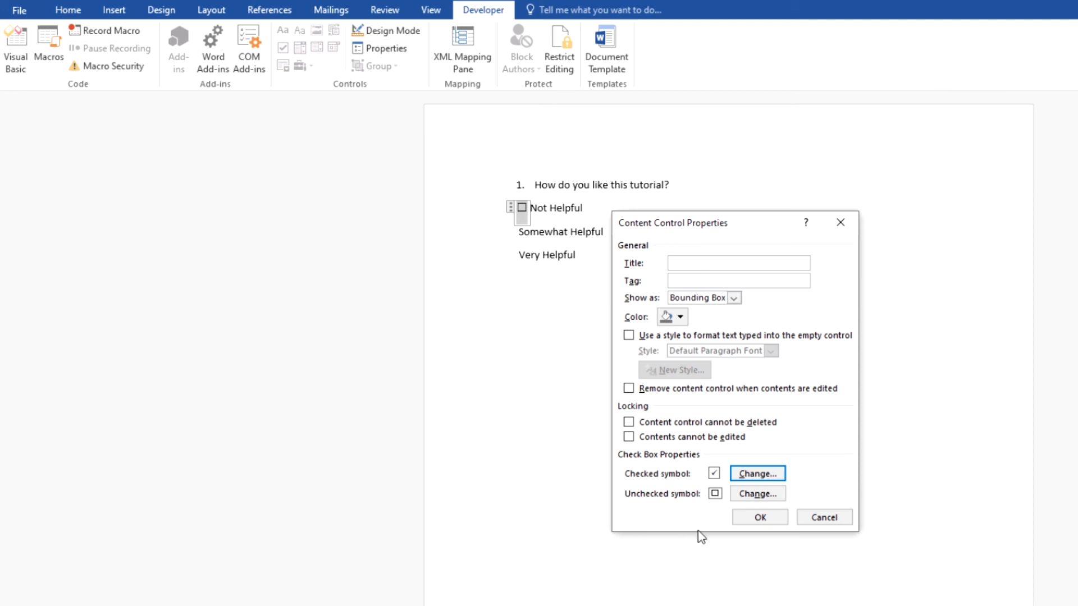
left_click(748, 523)
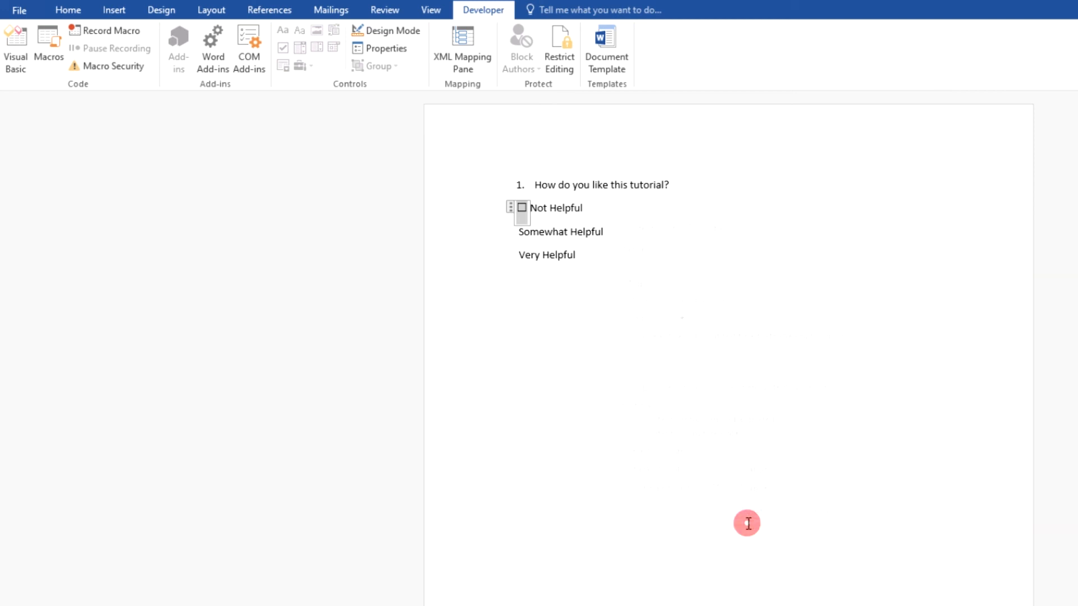
Toggle the first check box on and off to test it.
left_click(522, 212)
left_click(626, 210)
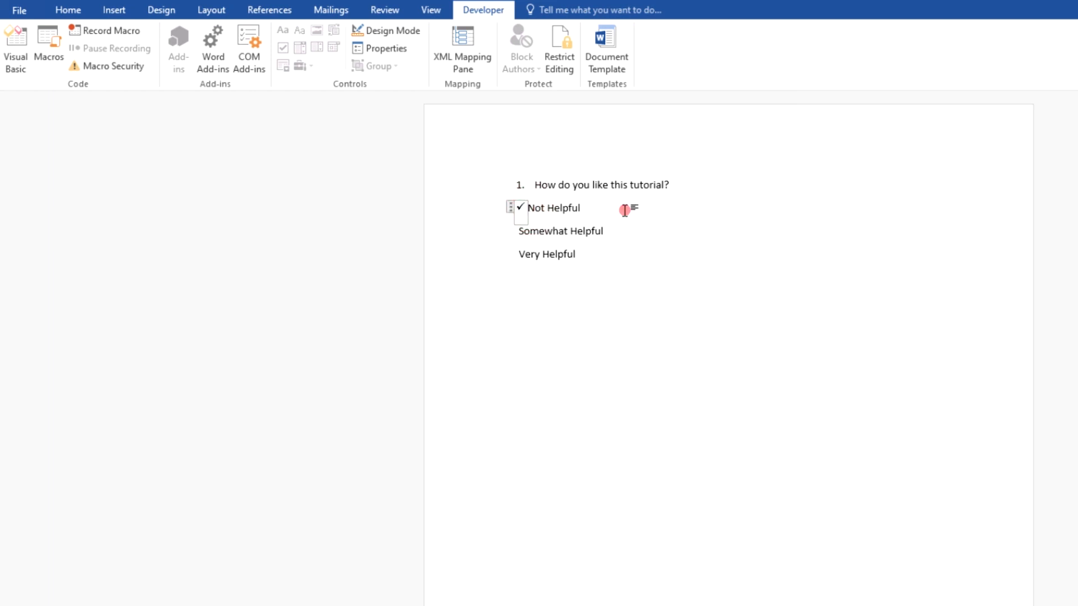
left_click(522, 208)
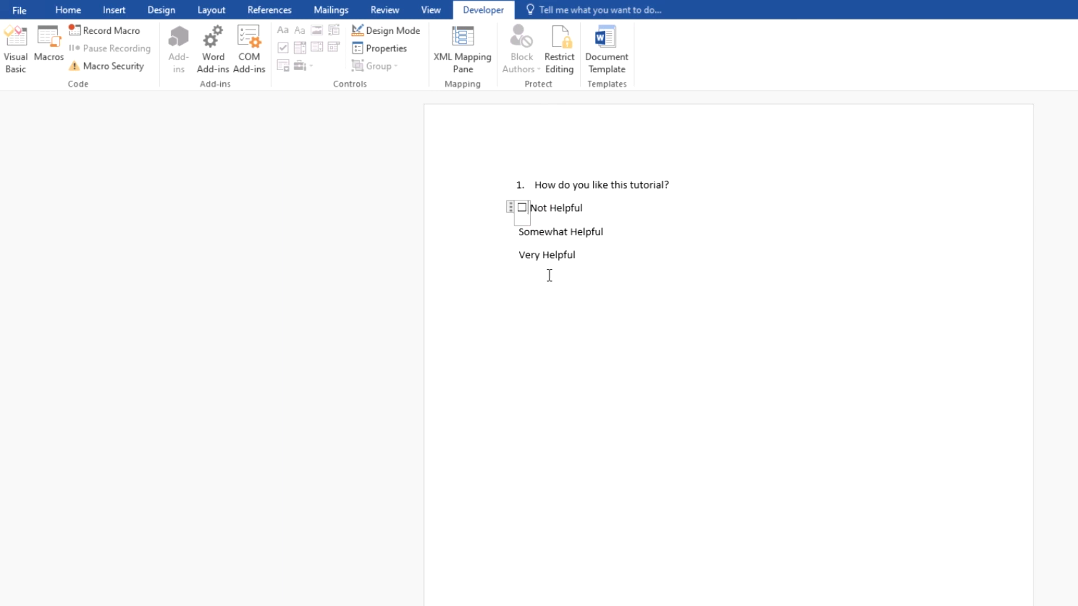
Copy the check box and paste it before "Somewhat Helpful" and "Very Helpful".
left_click(527, 207)
left_click(525, 207)
left_click(518, 209)
left_click(521, 207)
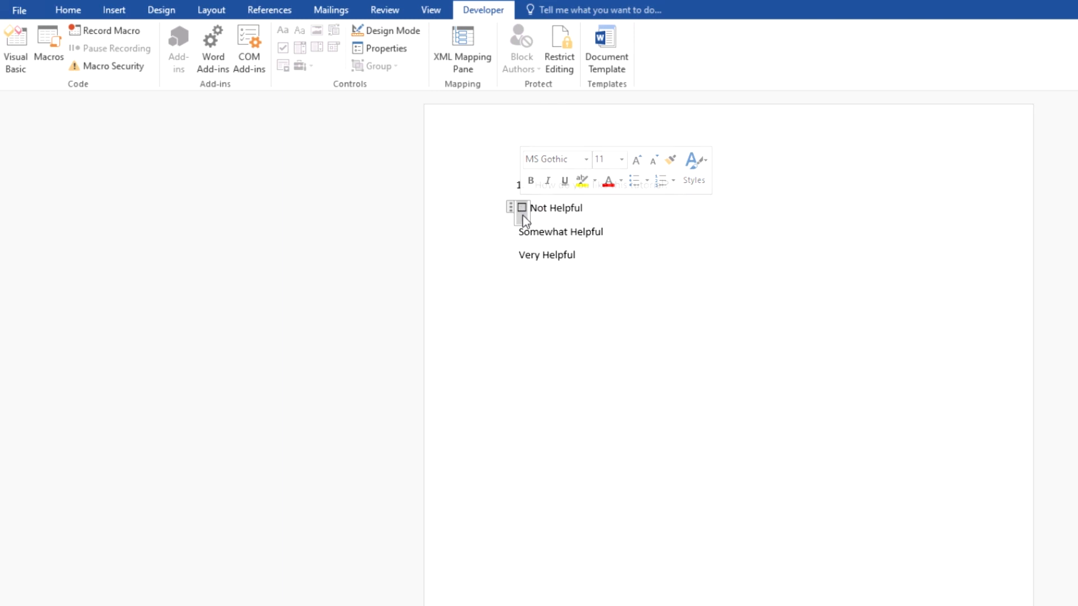
left_click(507, 232)
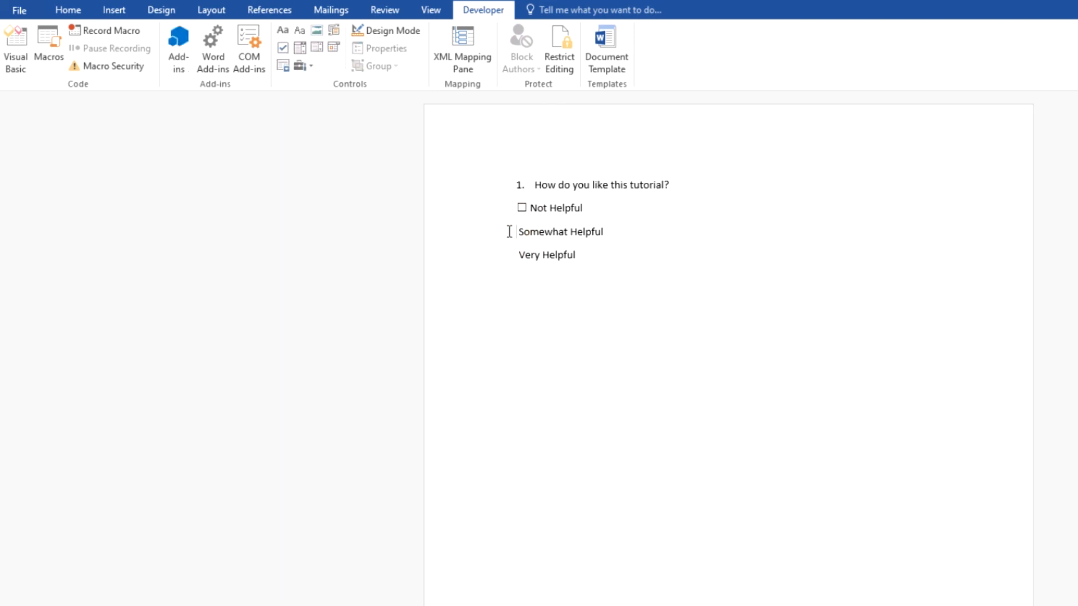
key("ctrl+v")
key("Down")
key("Home")
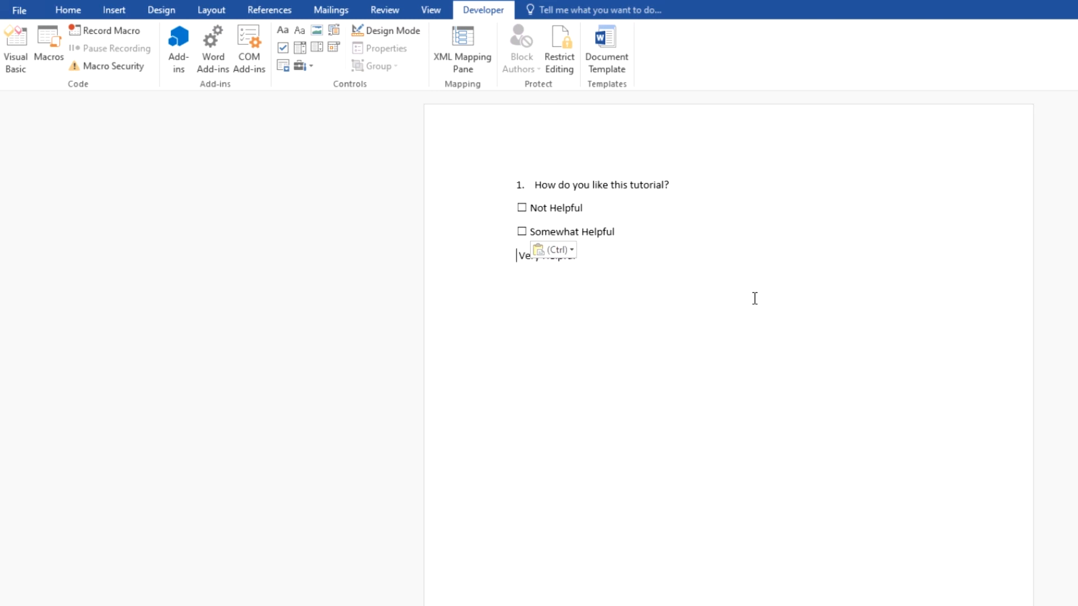
key("ctrl+v")
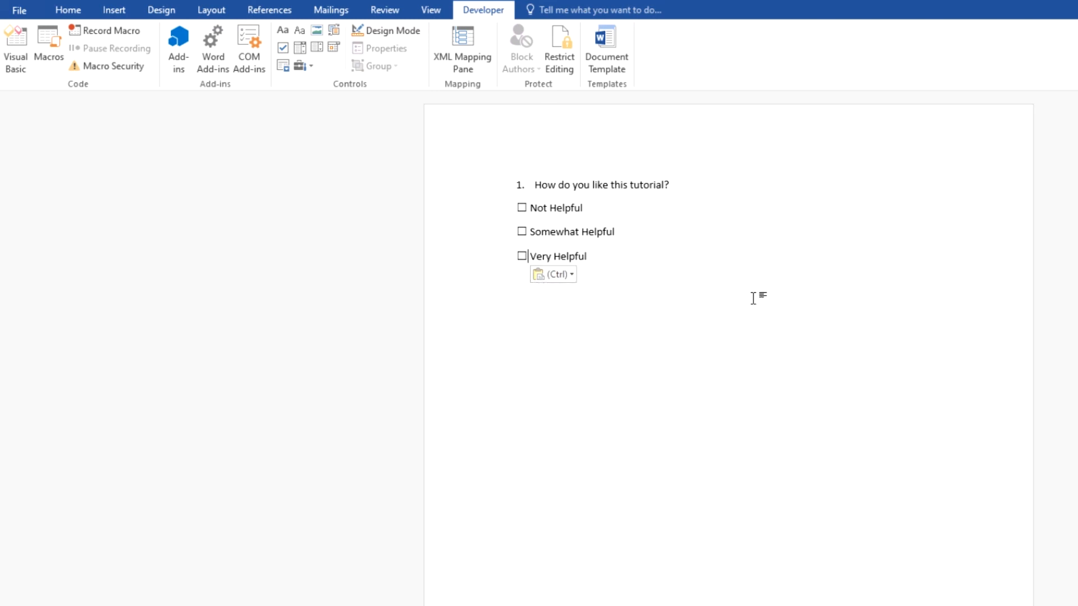
Toggle the check boxes on and off to test that each one works.
left_click(584, 256)
left_click(521, 232)
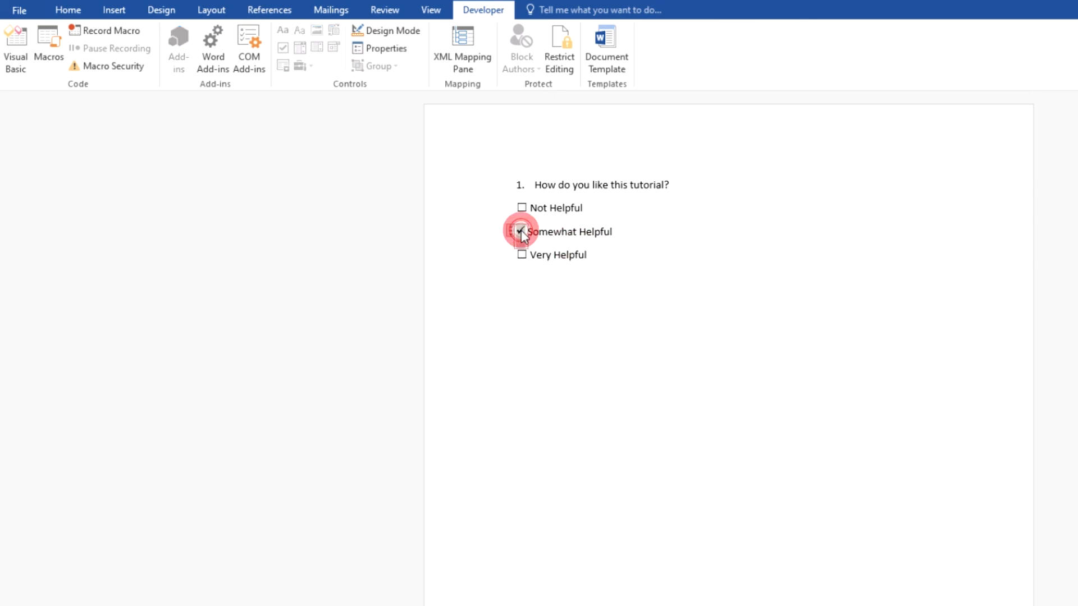
left_click(521, 231)
left_click(522, 256)
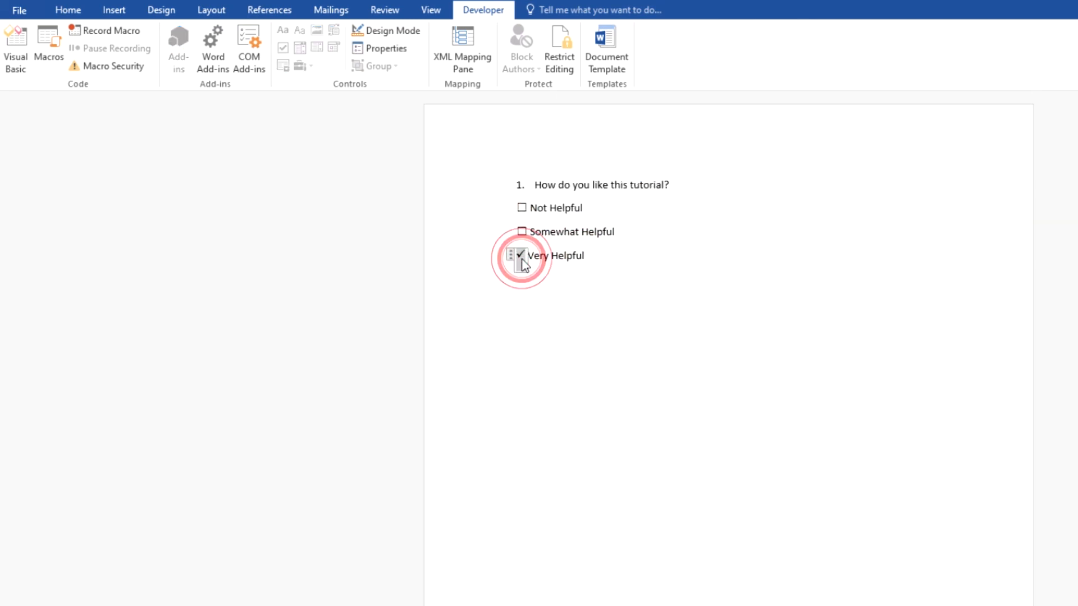
left_click(521, 255)
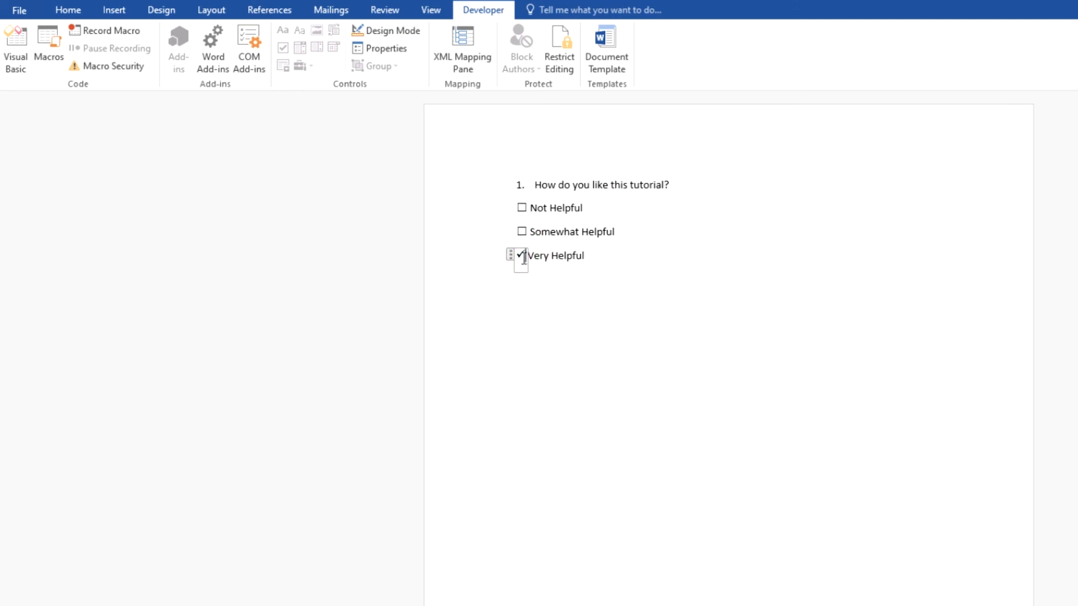
left_click(523, 208)
left_click(523, 209)
left_click(547, 257)
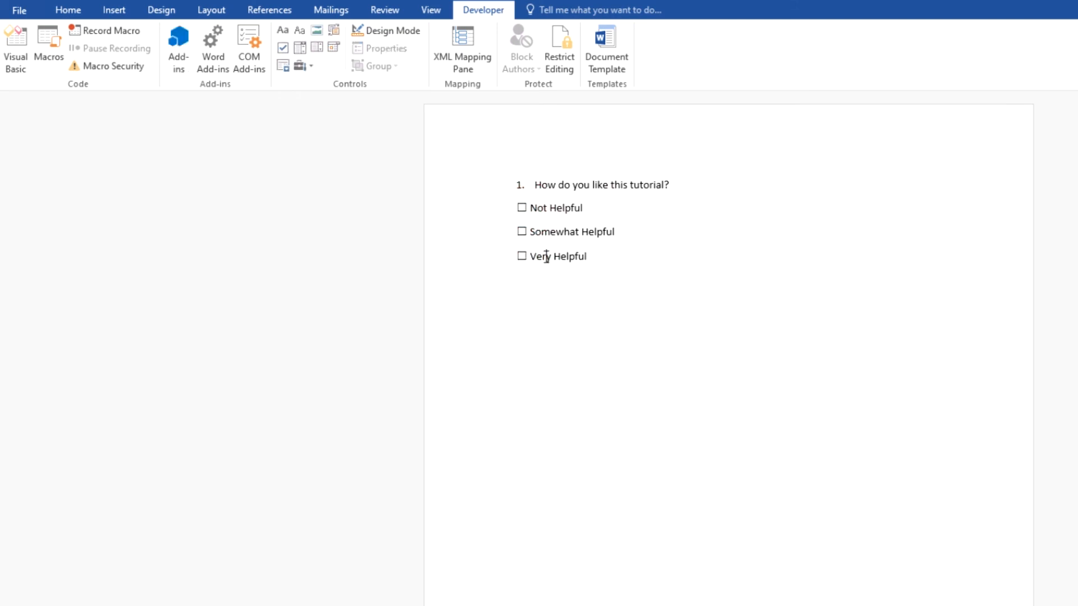